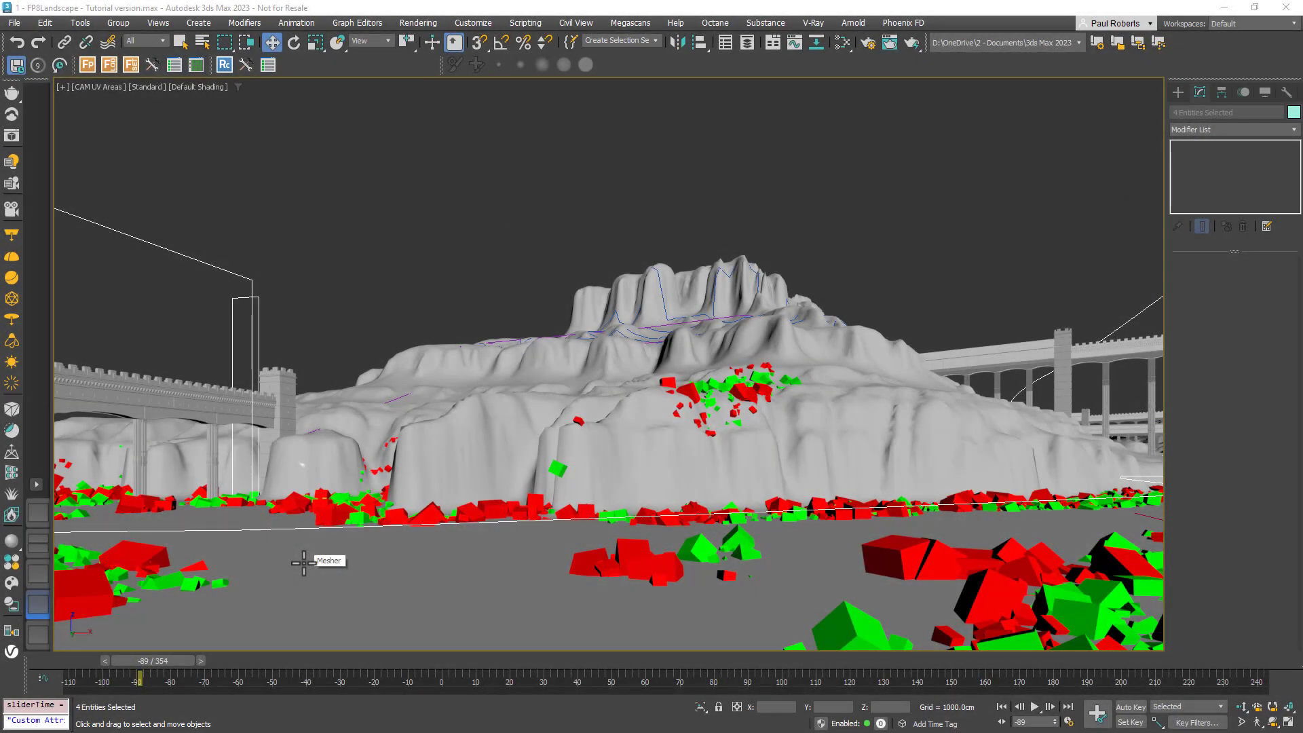
Step: Isolate the bridge and forest setup with Alt+Q, hiding the terrain and rocks
key(alt+q)
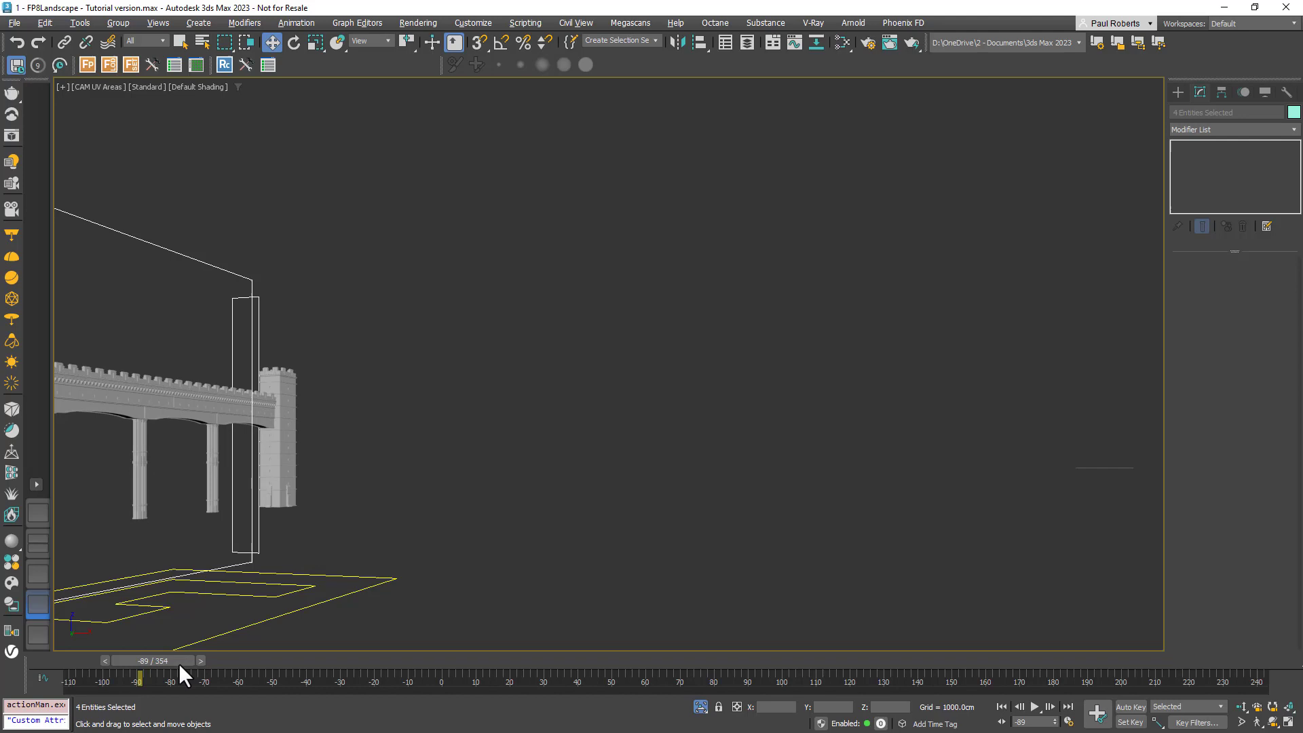
Step: Select Forest004, frame a close-up of the end tower, and widen the parameters panel to two columns
click(253, 624)
drag(166, 665, 327, 679)
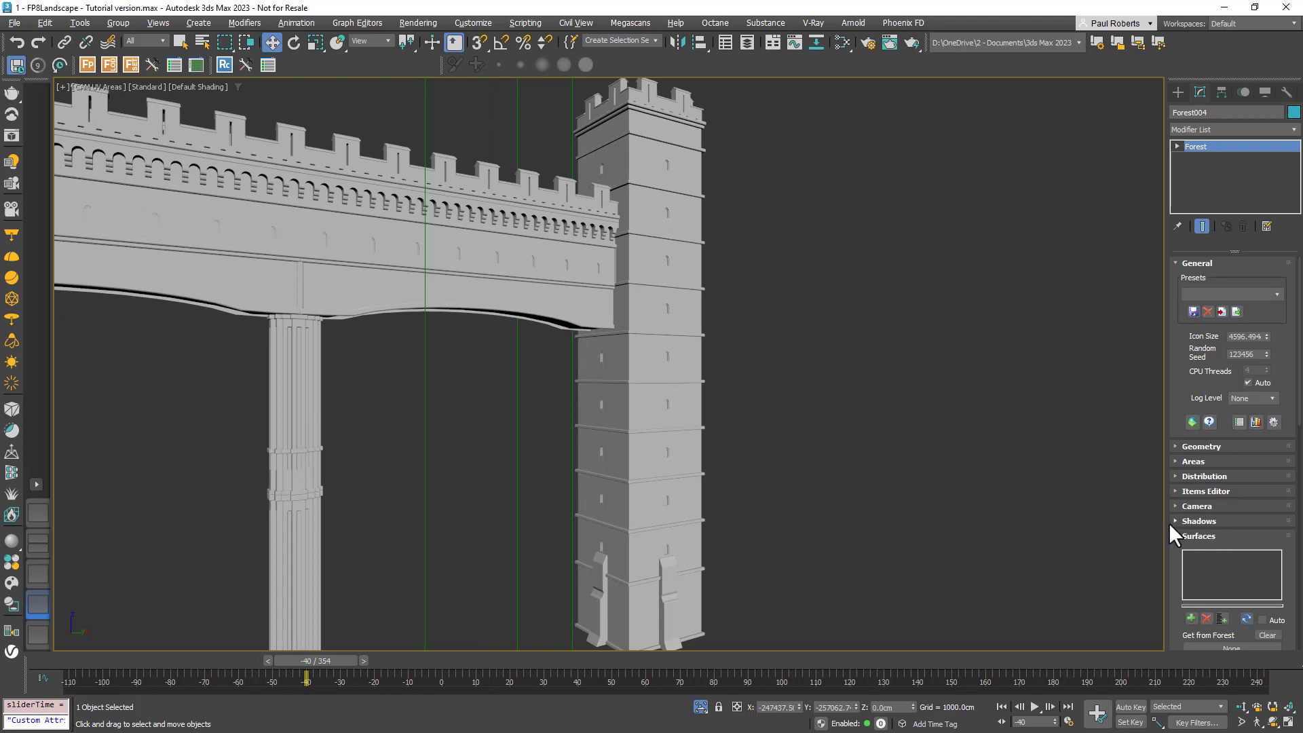
drag(1164, 523, 1043, 520)
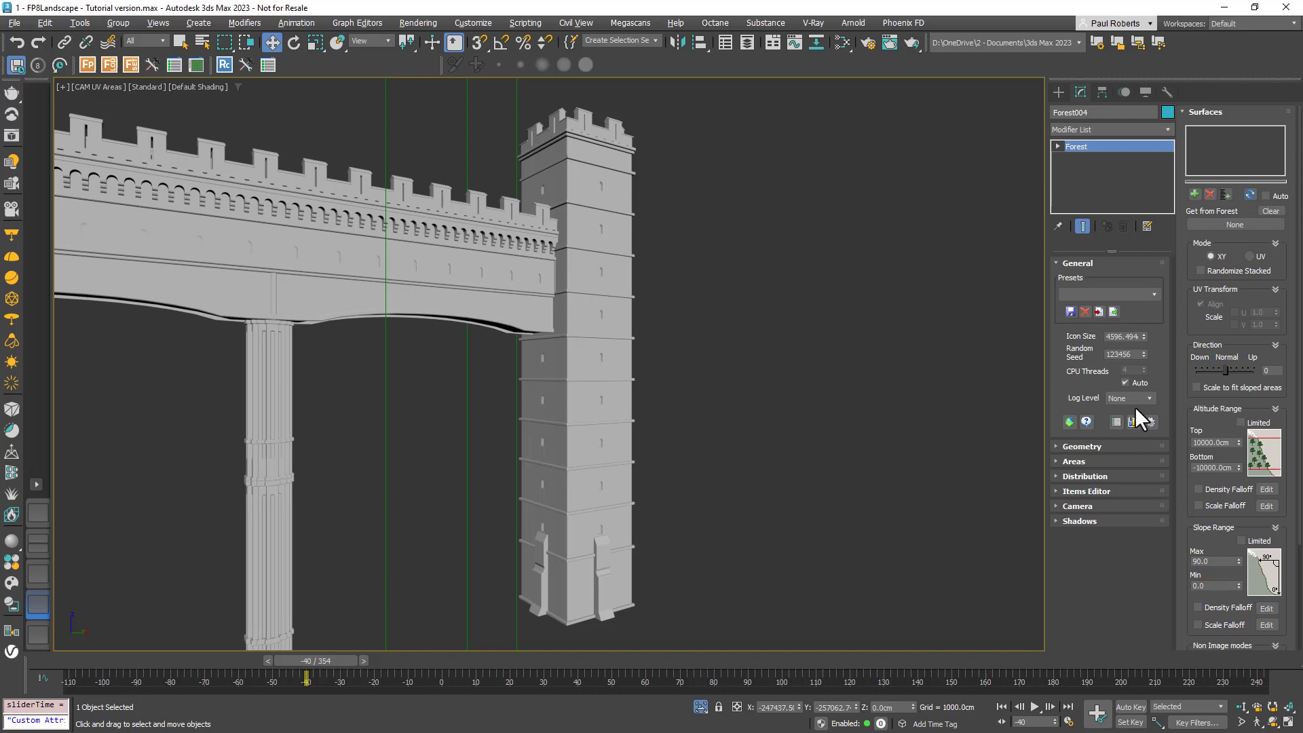
Step: Add RC Bridge004 as Forest004's scatter surface and set the distribution Mode to UV
click(1195, 195)
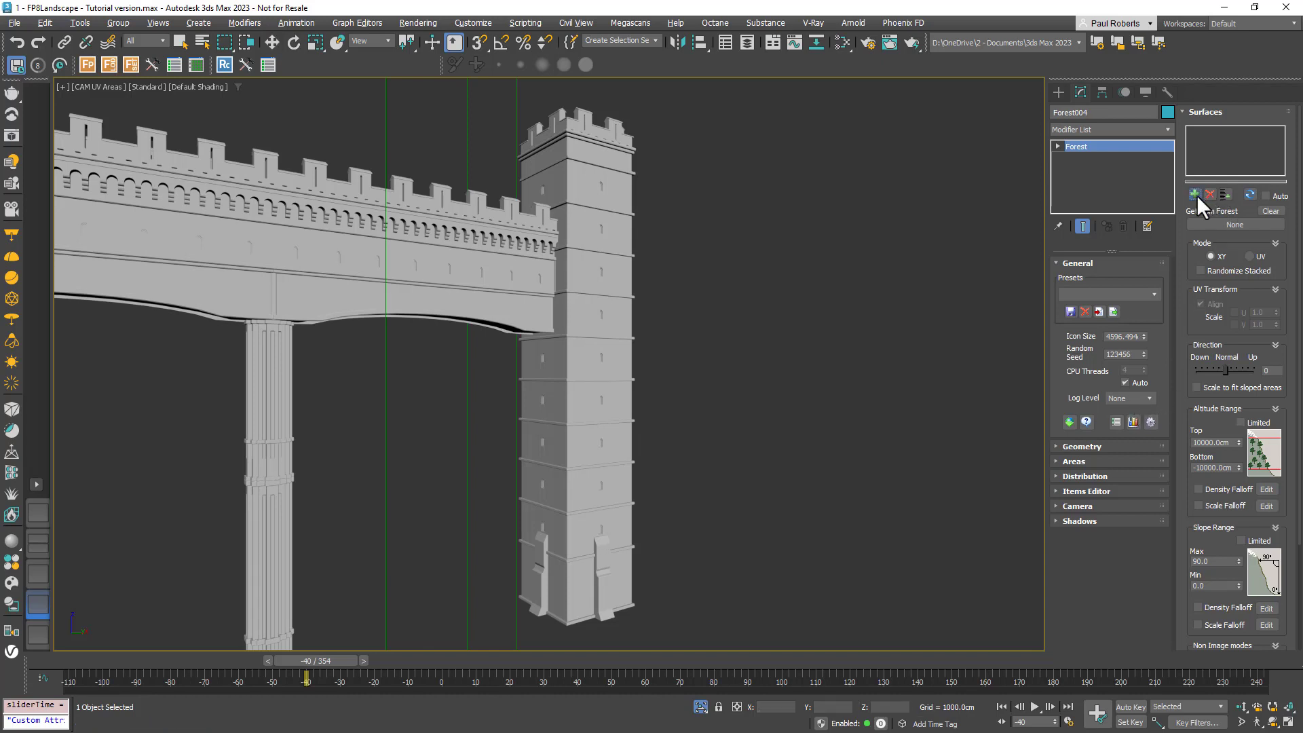
click(652, 397)
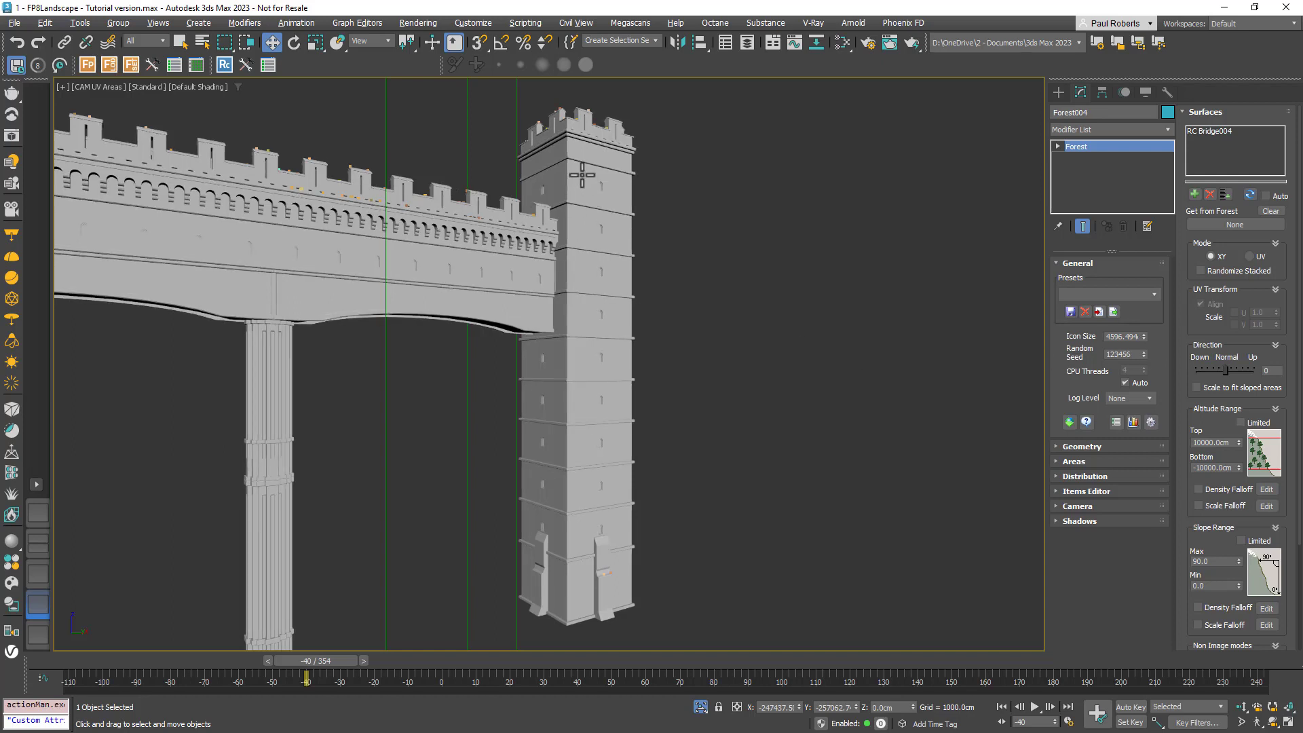
click(1253, 256)
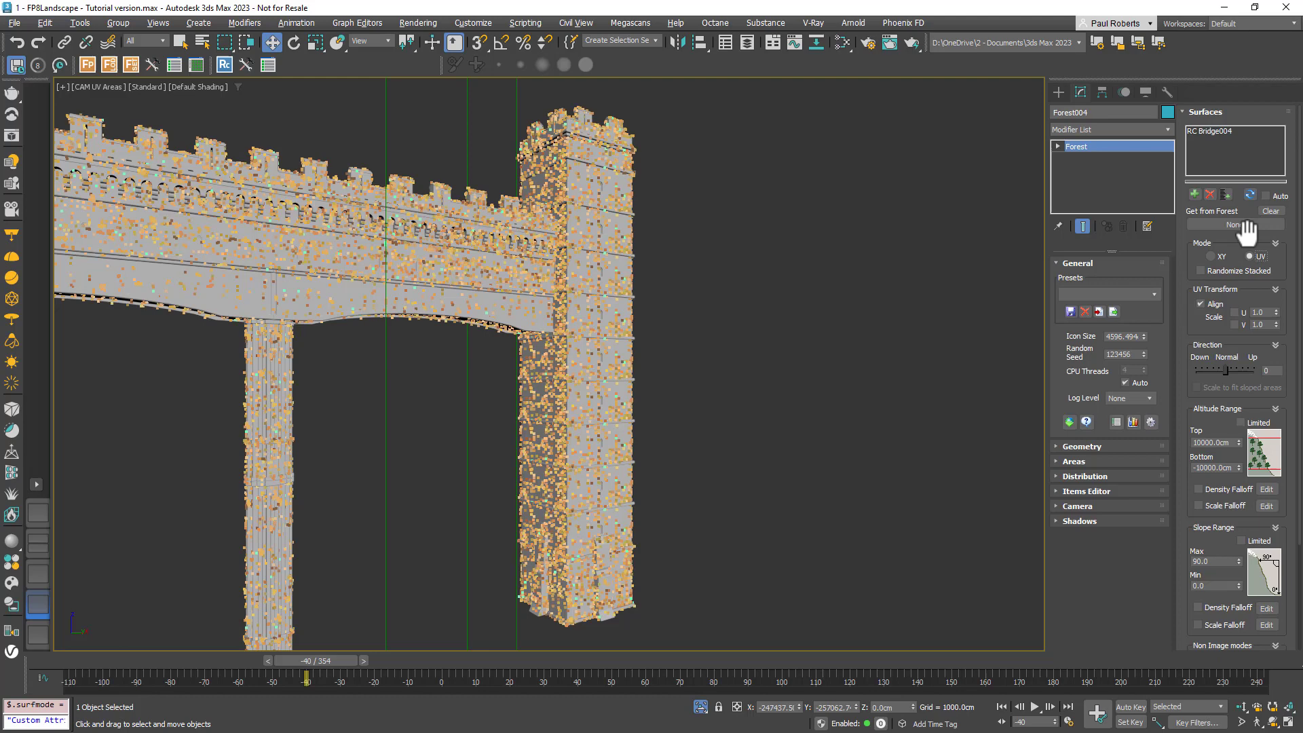
Step: In the Areas rollout, switch off Surface Area to clear the items and add a new paint area
click(1208, 112)
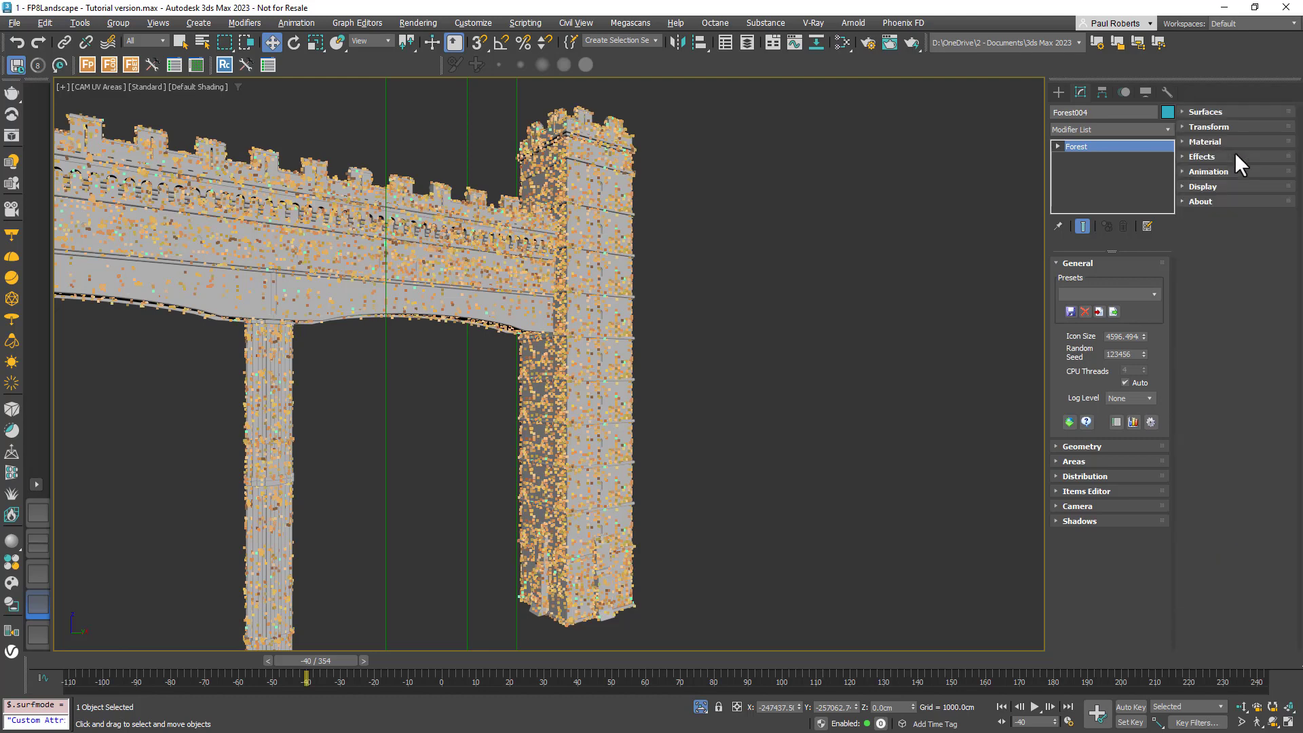
click(1080, 462)
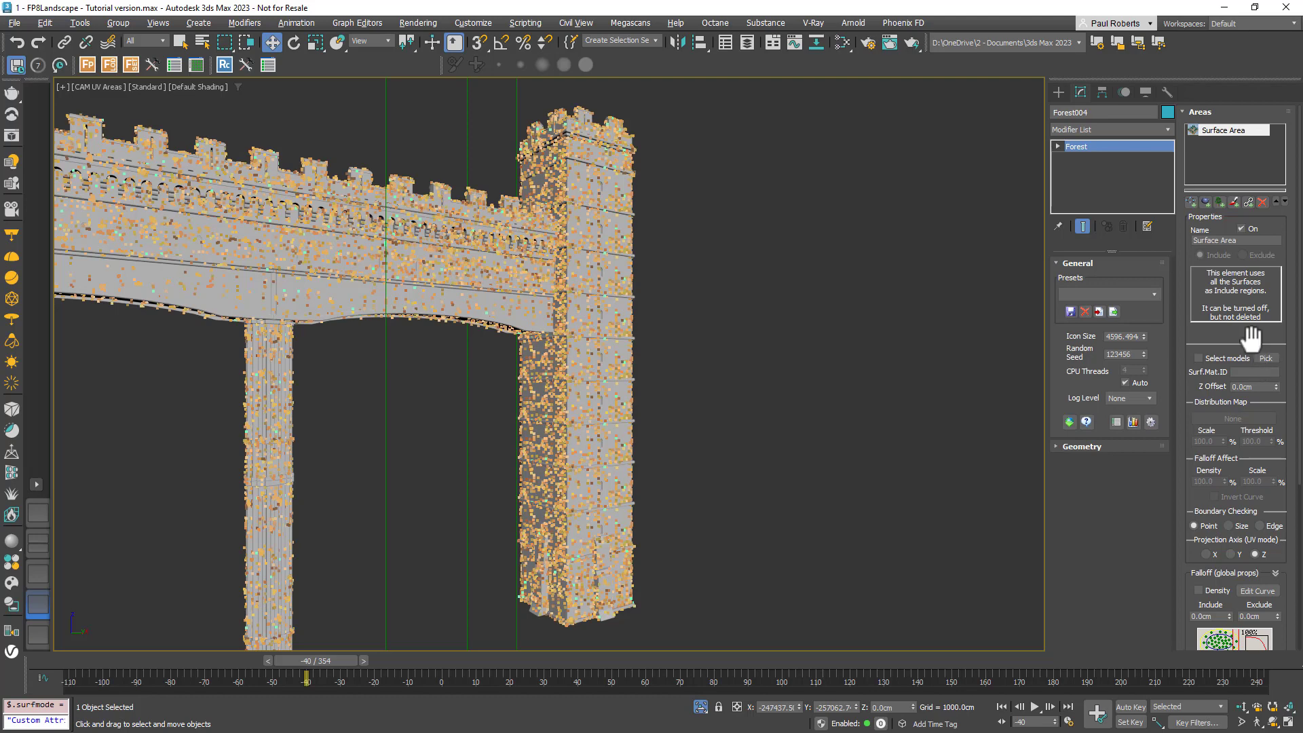
click(1241, 229)
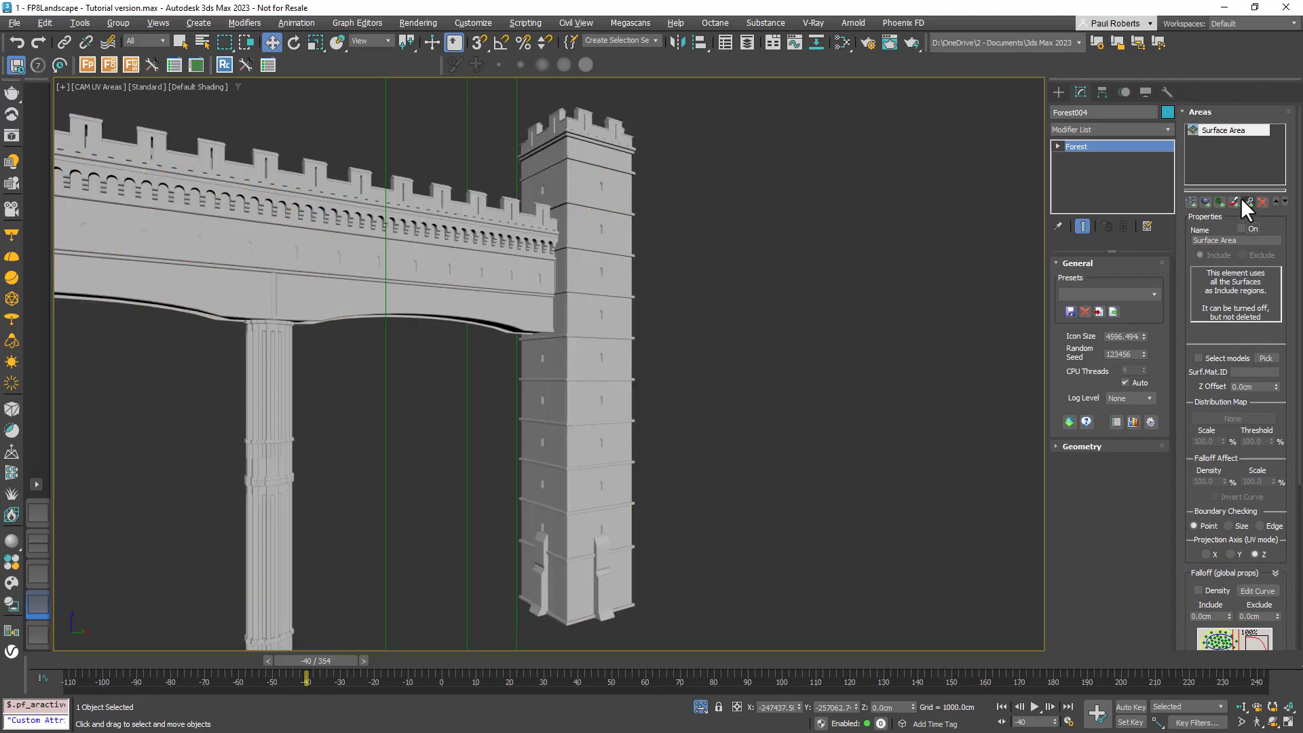
click(1231, 200)
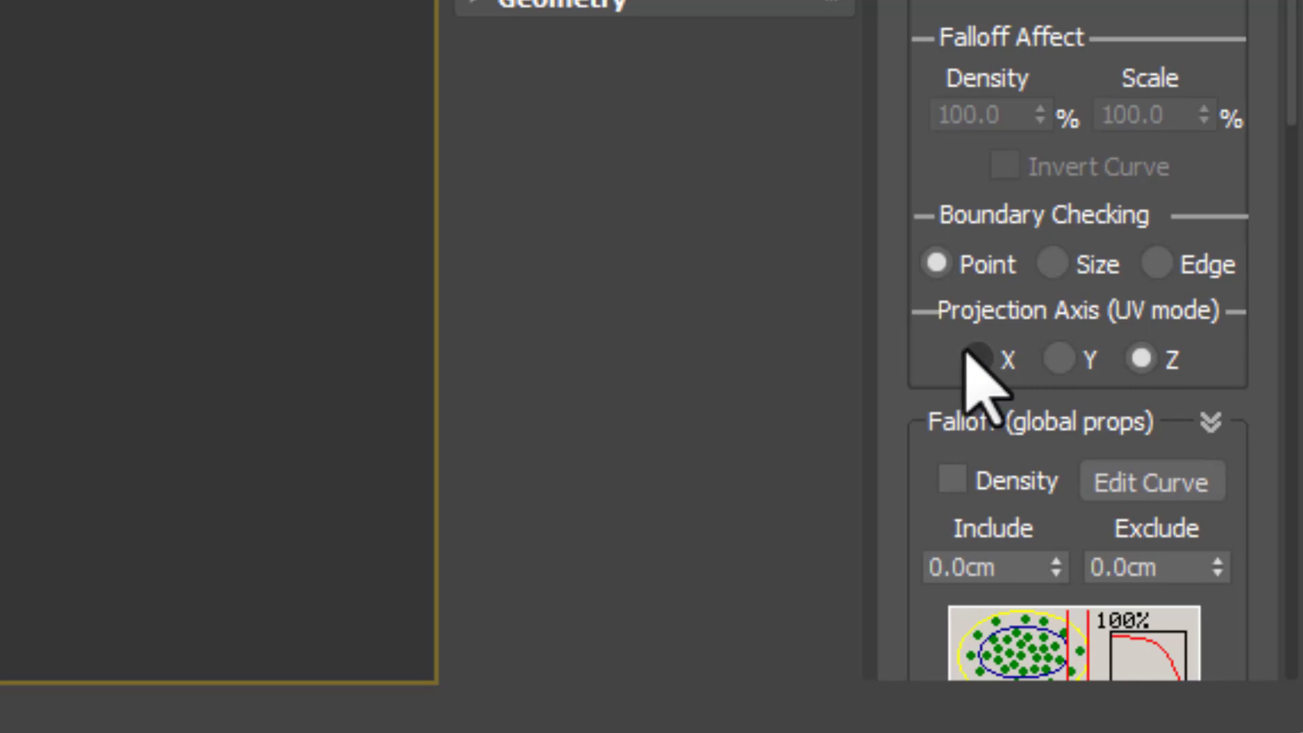
Step: Set the paint area's Projection Axis to Y and its Brush Size to 300
click(975, 355)
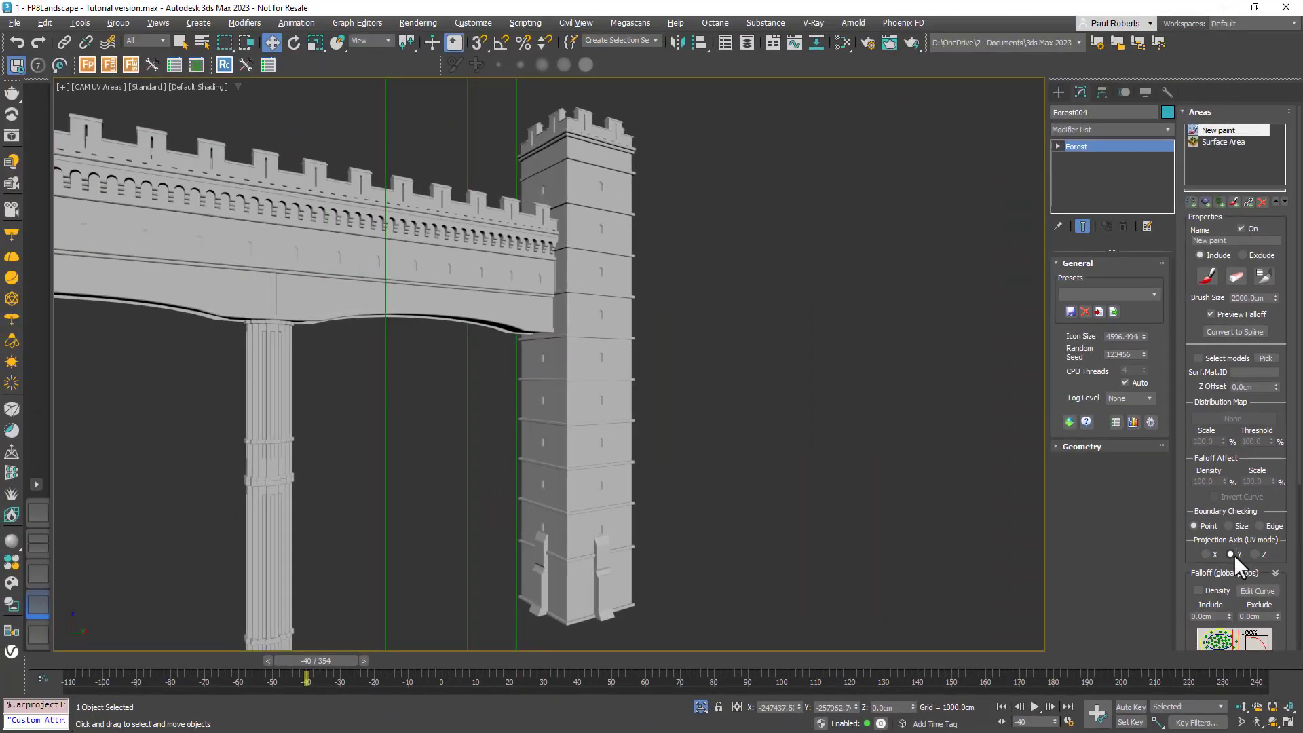
click(1059, 358)
double_click(1249, 297)
text(300)
key(Return)
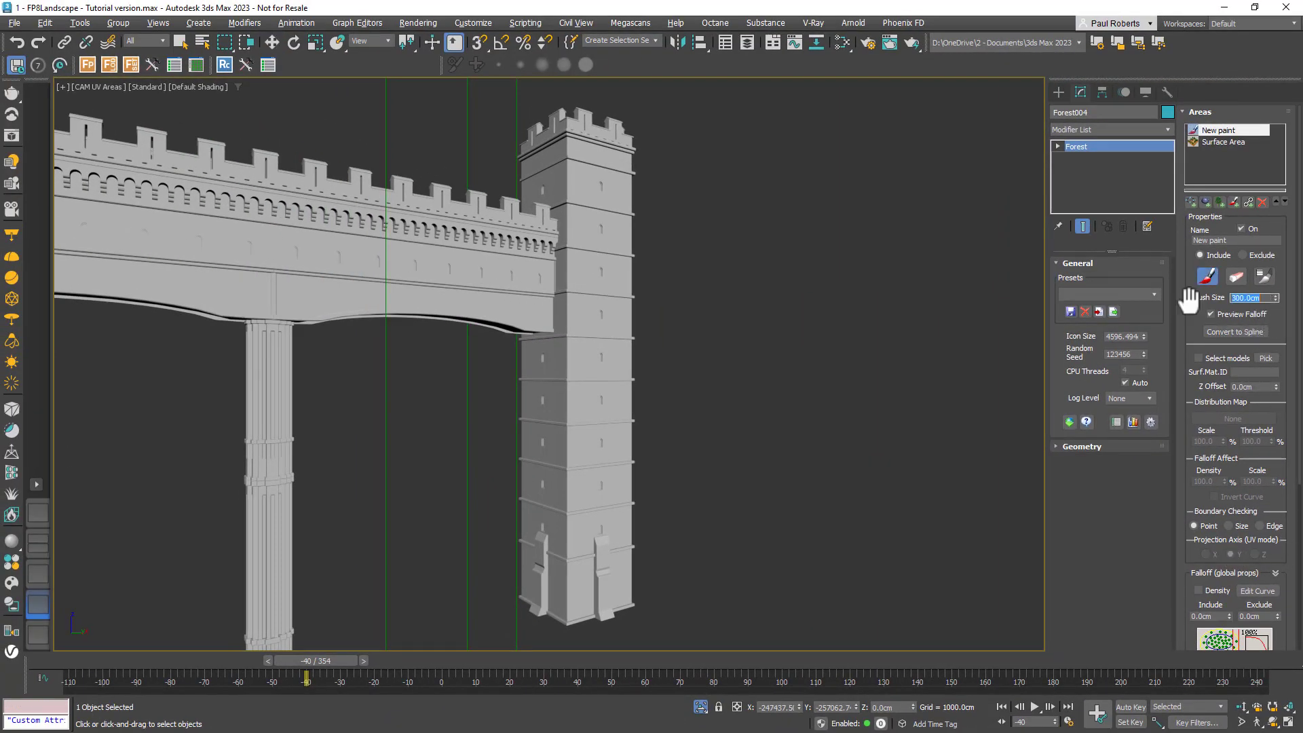
Step: Paint ivy up the tower face and column with the paint brush
click(1207, 276)
mouse_move(558, 516)
mouse_down()
mouse_move(549, 365)
mouse_move(540, 579)
mouse_up()
click(1207, 276)
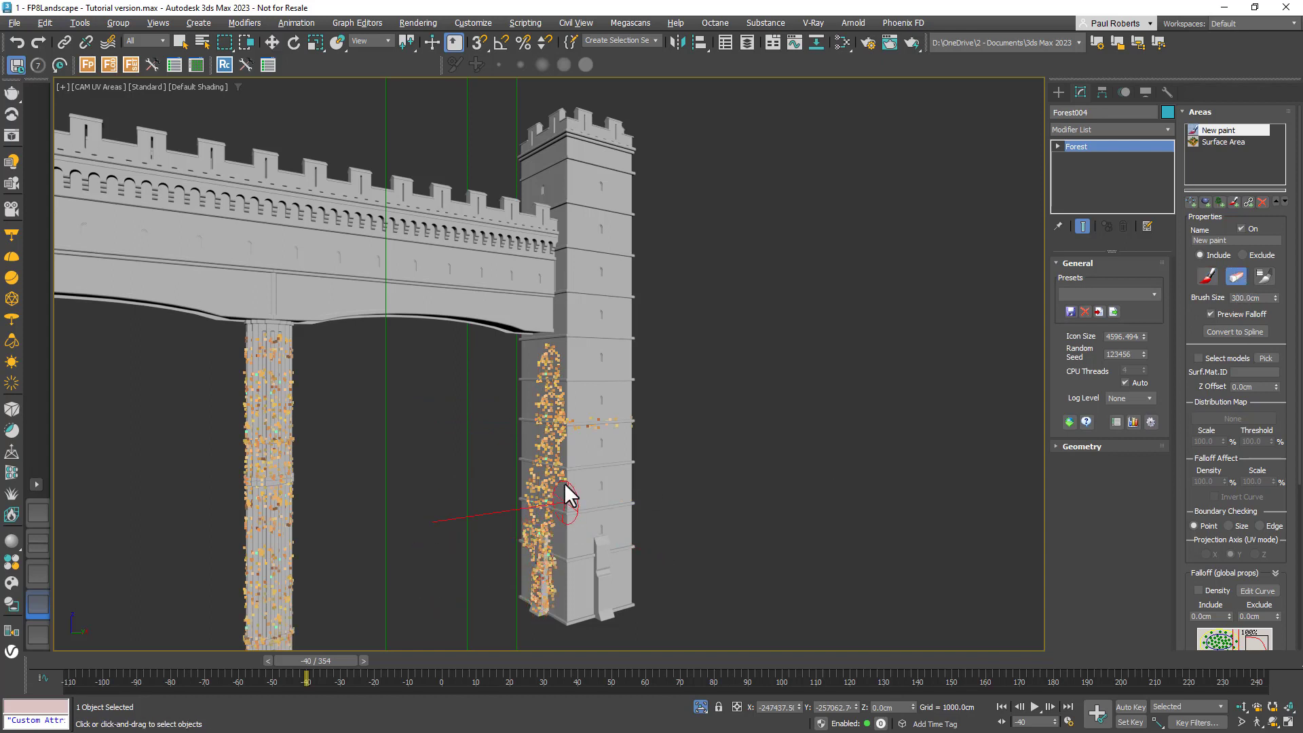
Step: Add a second paint area projected along X and paint ivy up the tower's right face
click(1232, 201)
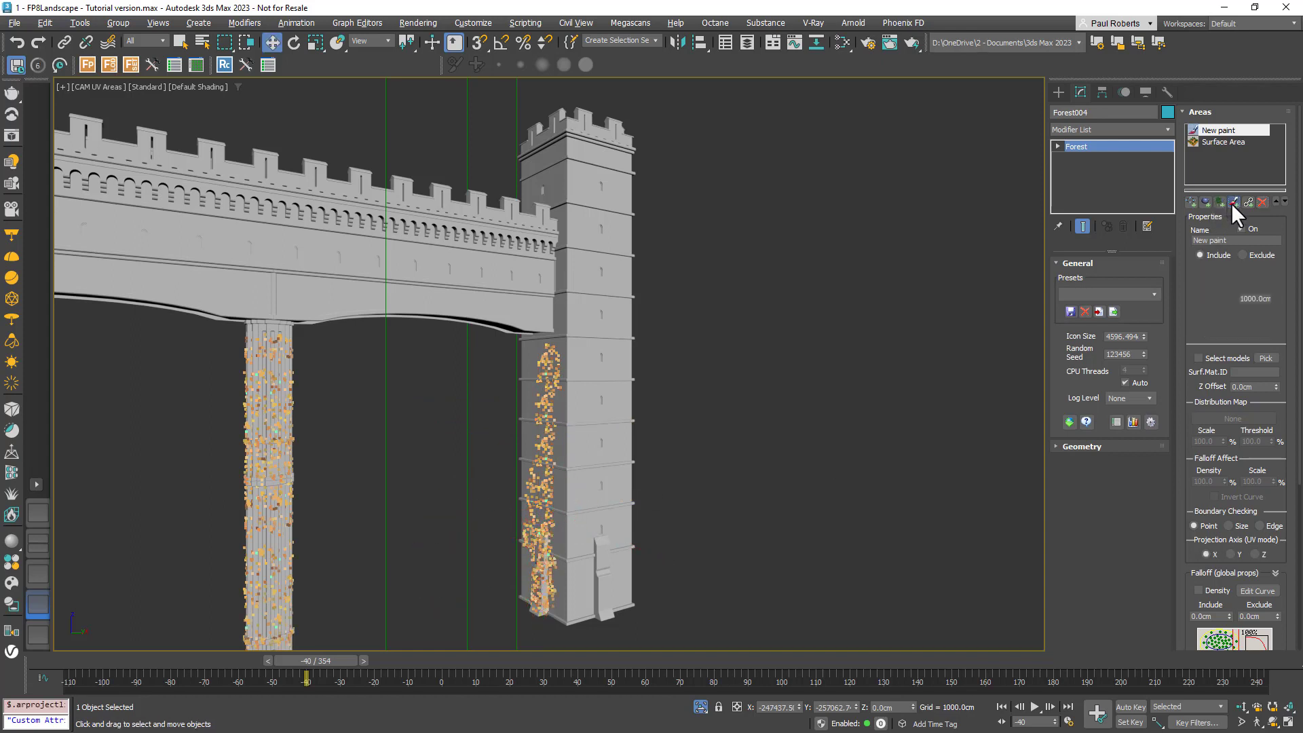
click(1231, 203)
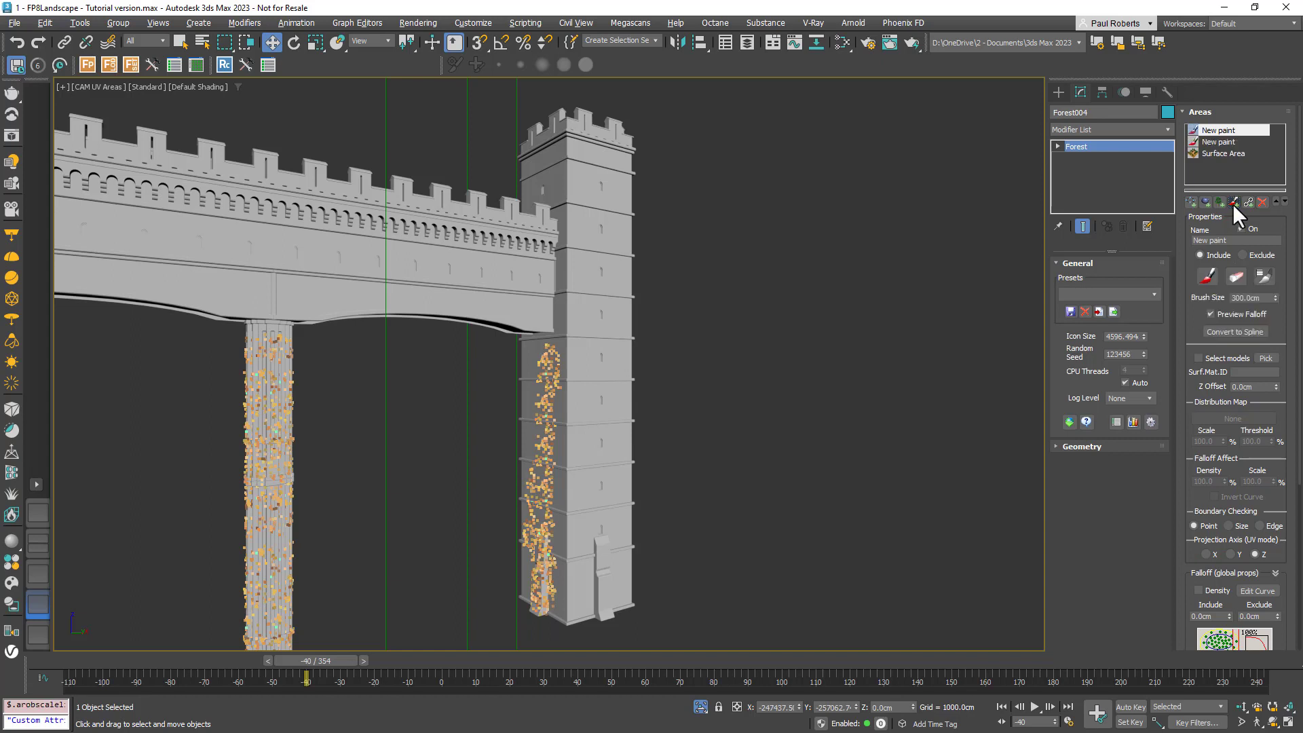
click(1206, 554)
click(1205, 278)
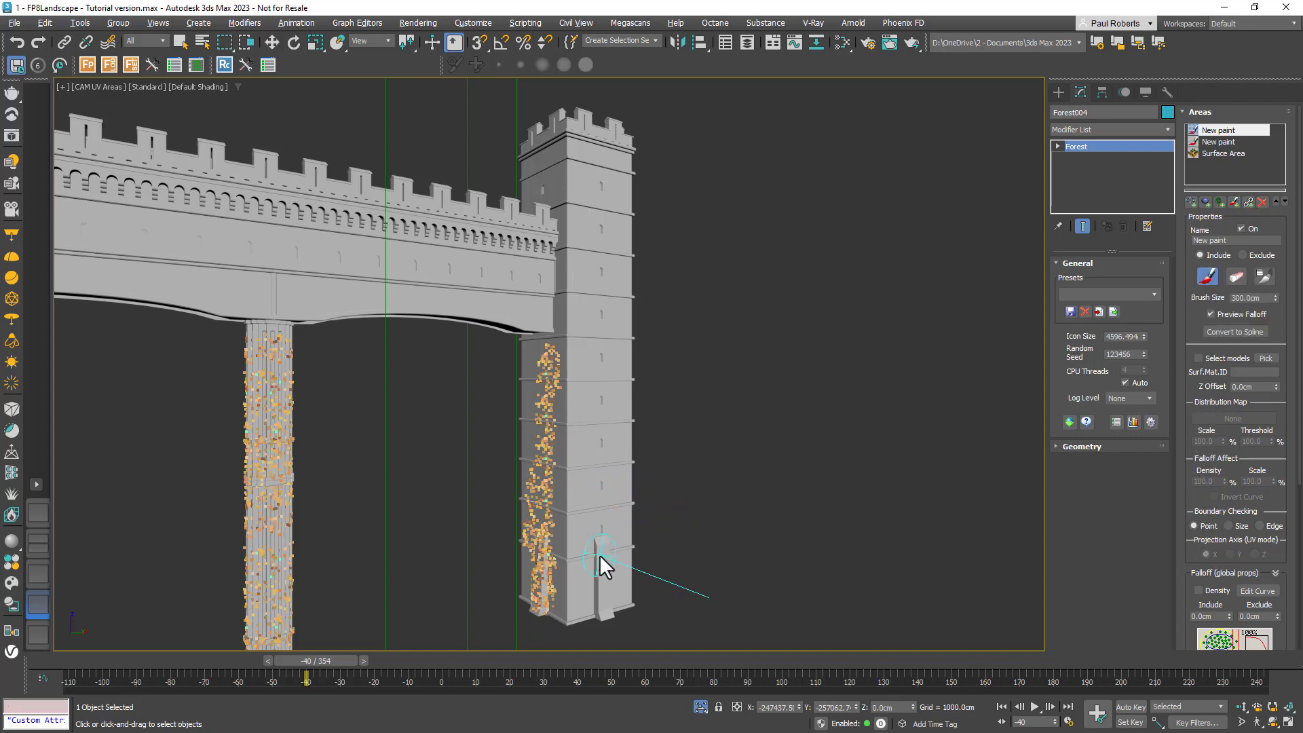
drag(595, 524, 594, 223)
drag(331, 663, 462, 666)
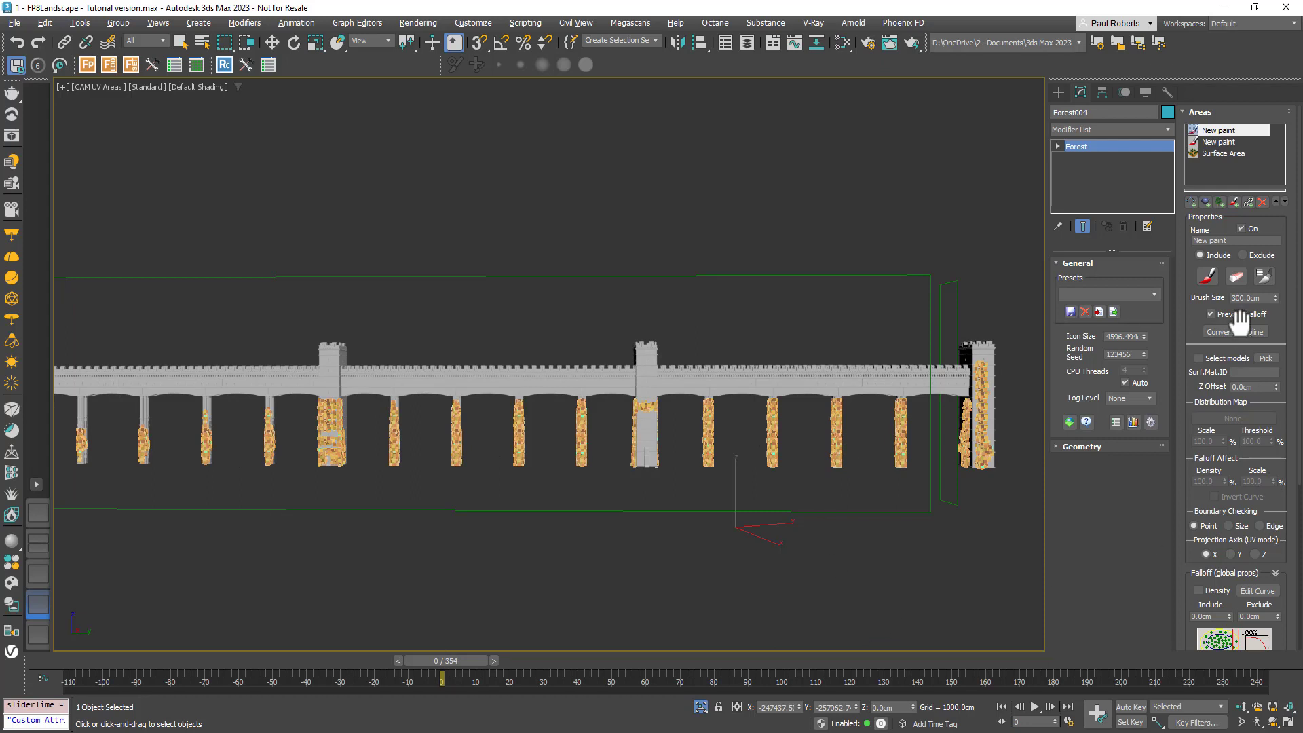
Step: Add Rectangle003 as an Exclude spline area projected along X, clearing ivy from the piers
click(1192, 203)
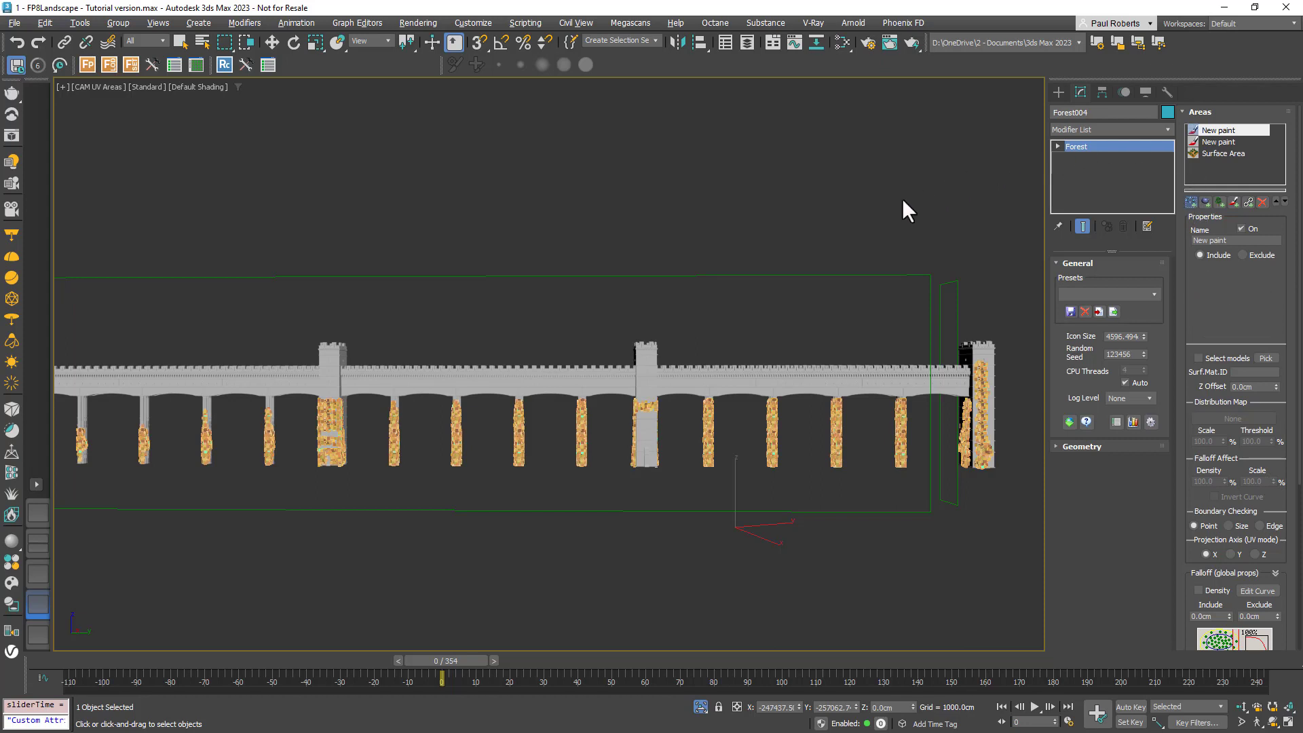
click(820, 276)
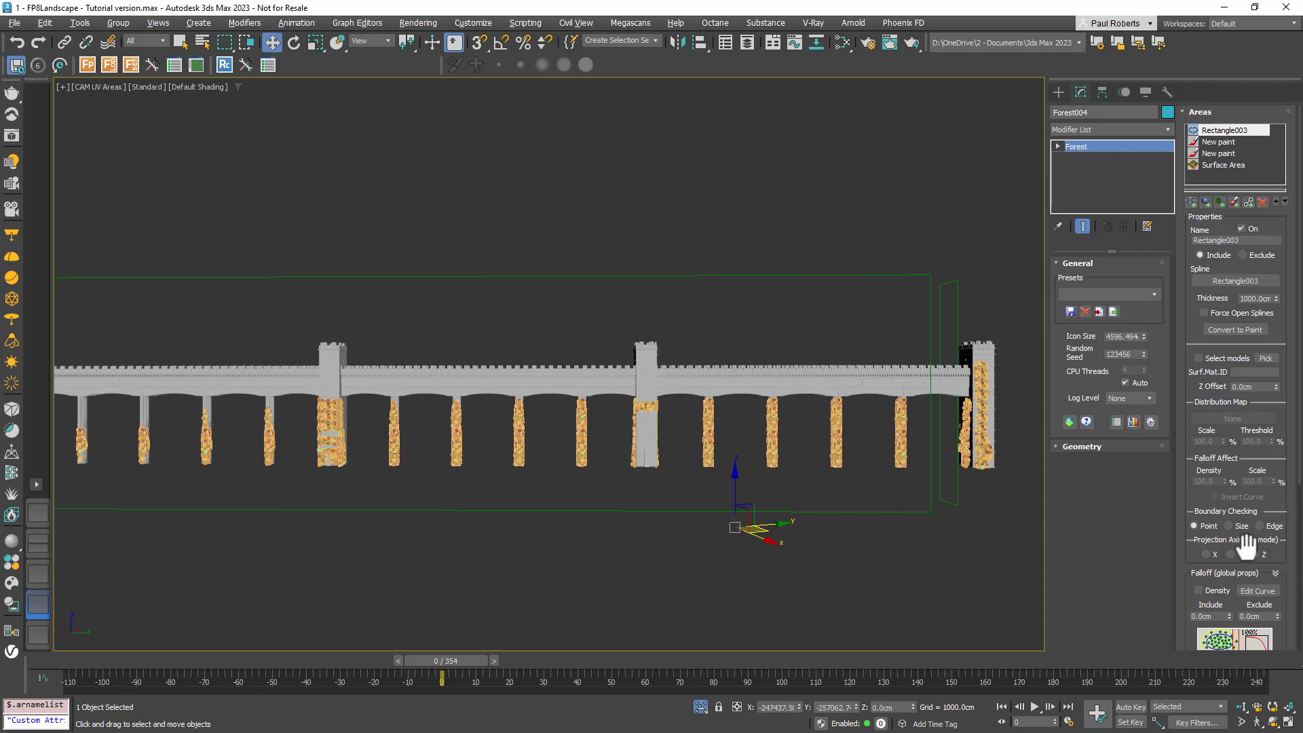
click(1257, 255)
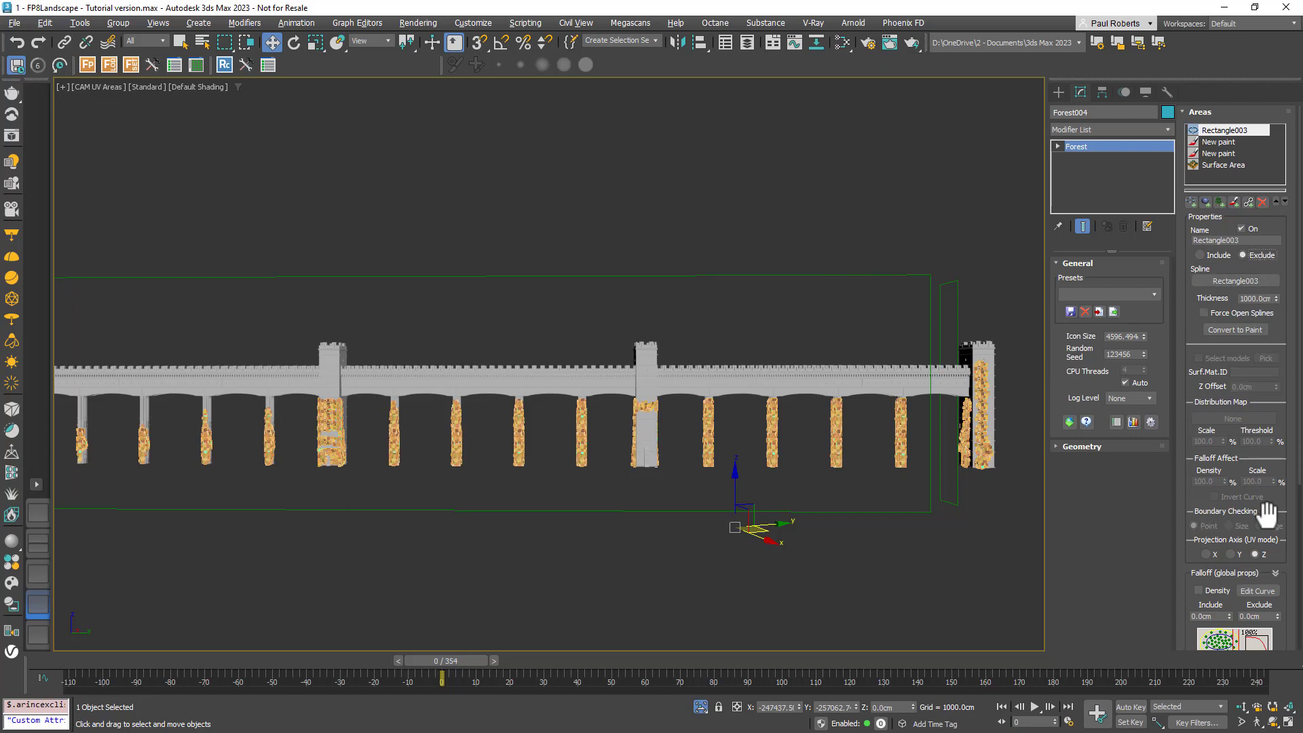
click(1205, 554)
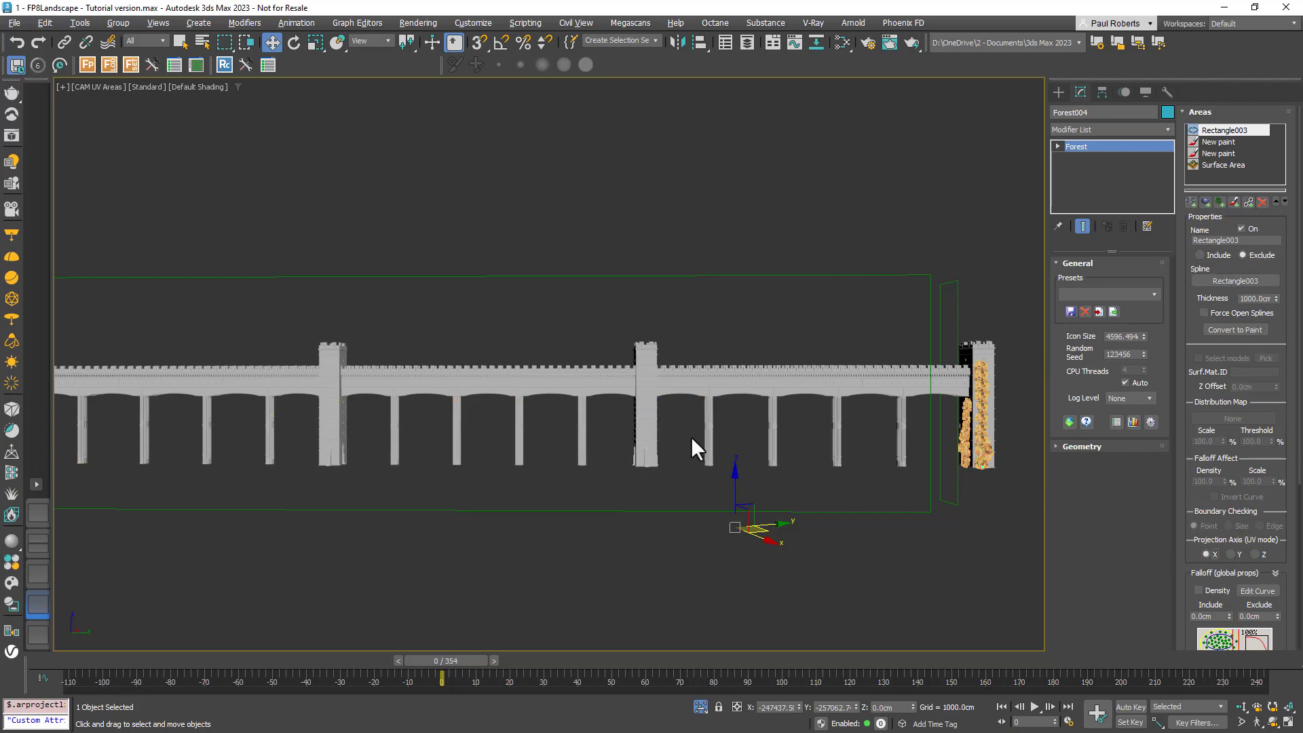
Step: Add Rectangle004 as a second Exclude spline area, clearing ivy from one tower face
drag(435, 661, 605, 642)
key(w)
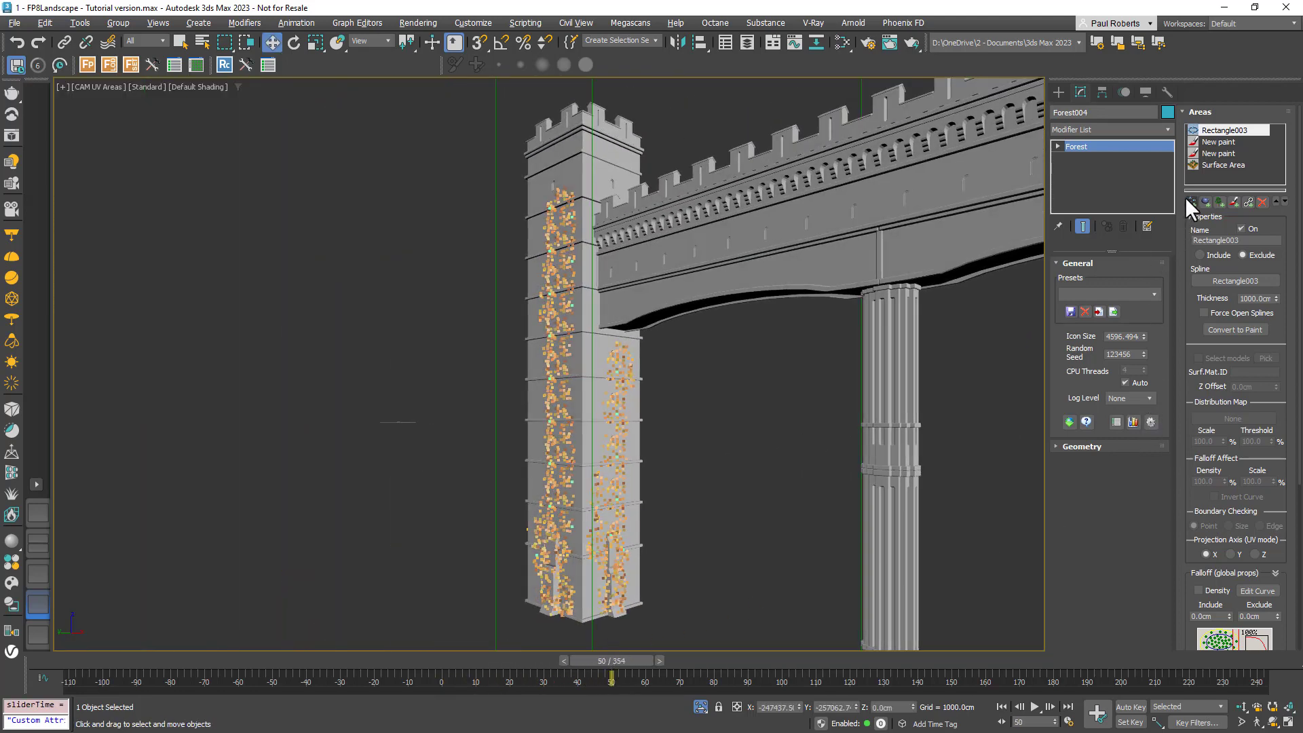
click(1188, 201)
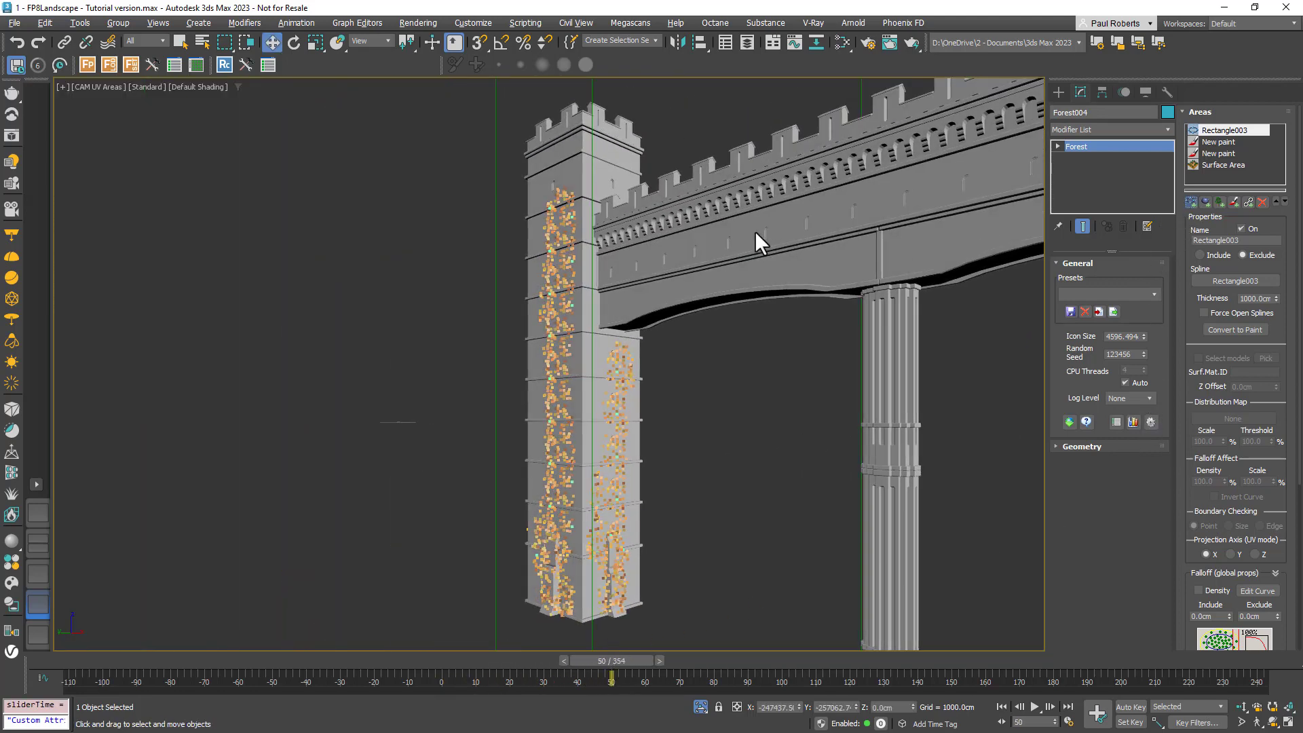
click(494, 221)
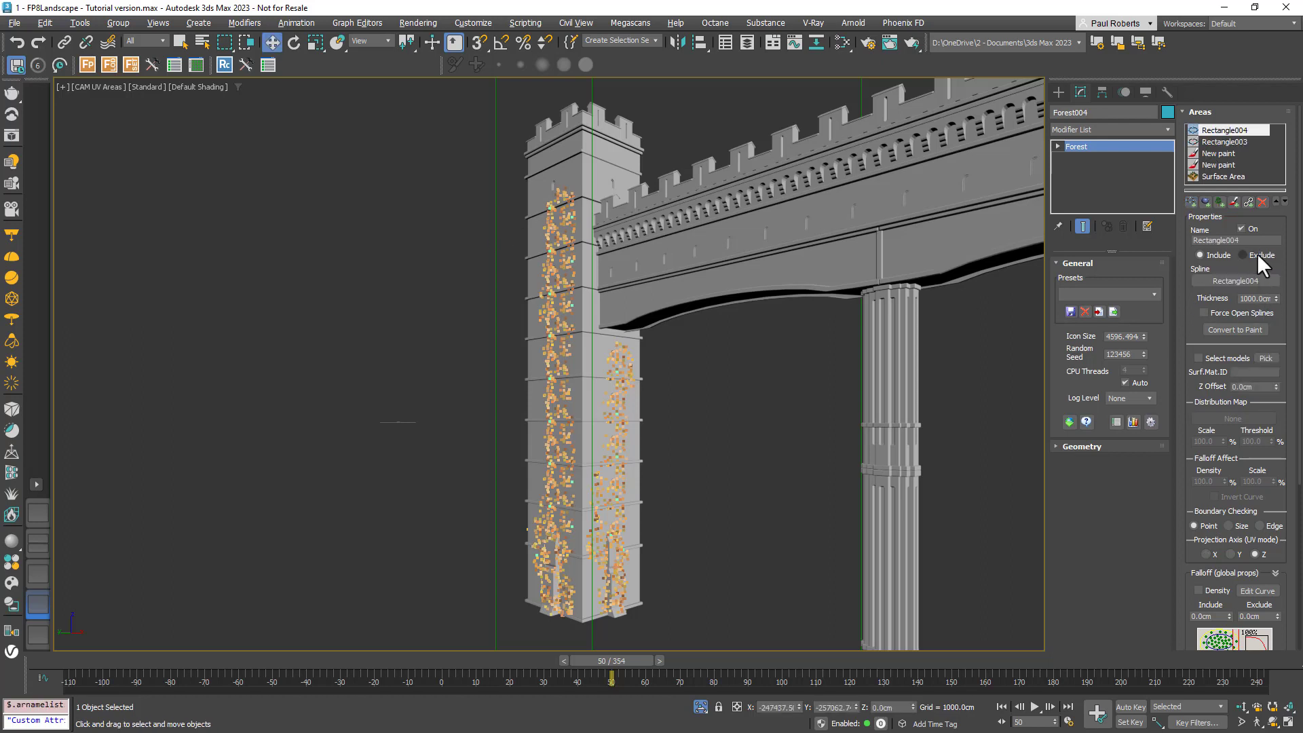
click(1256, 254)
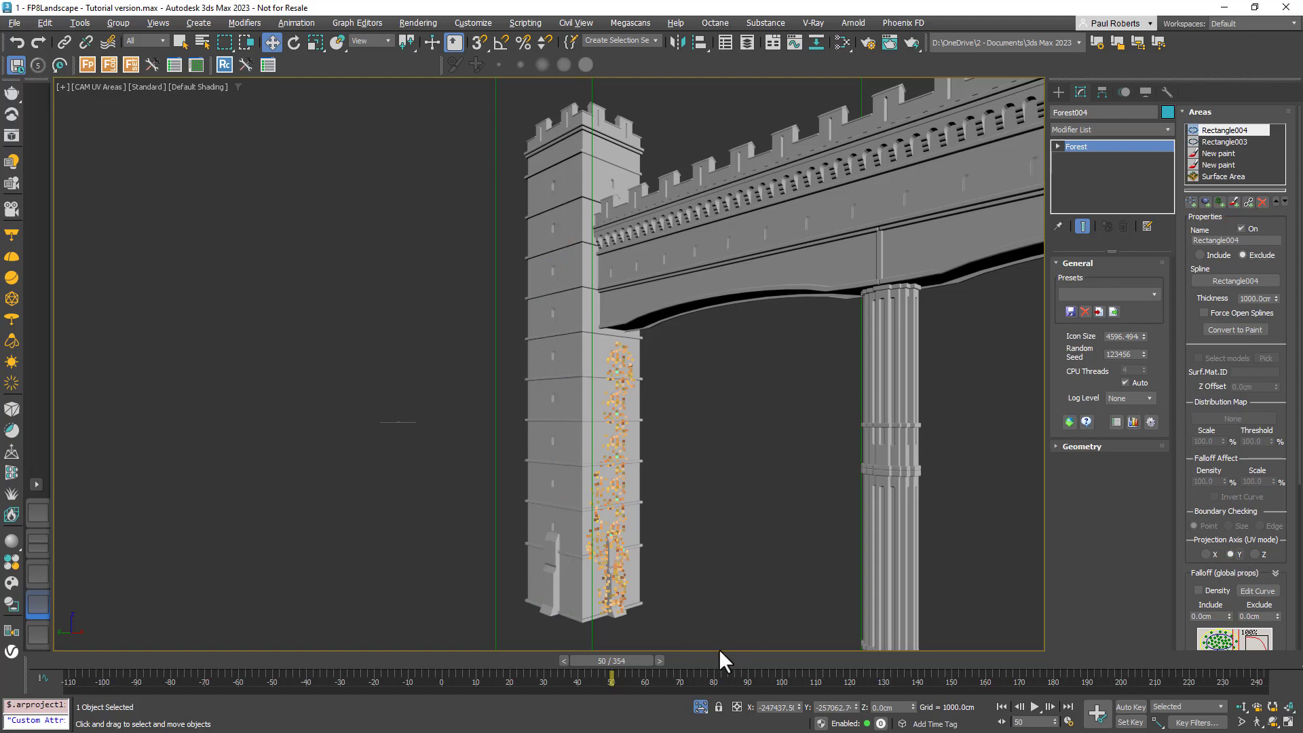
drag(616, 662, 505, 658)
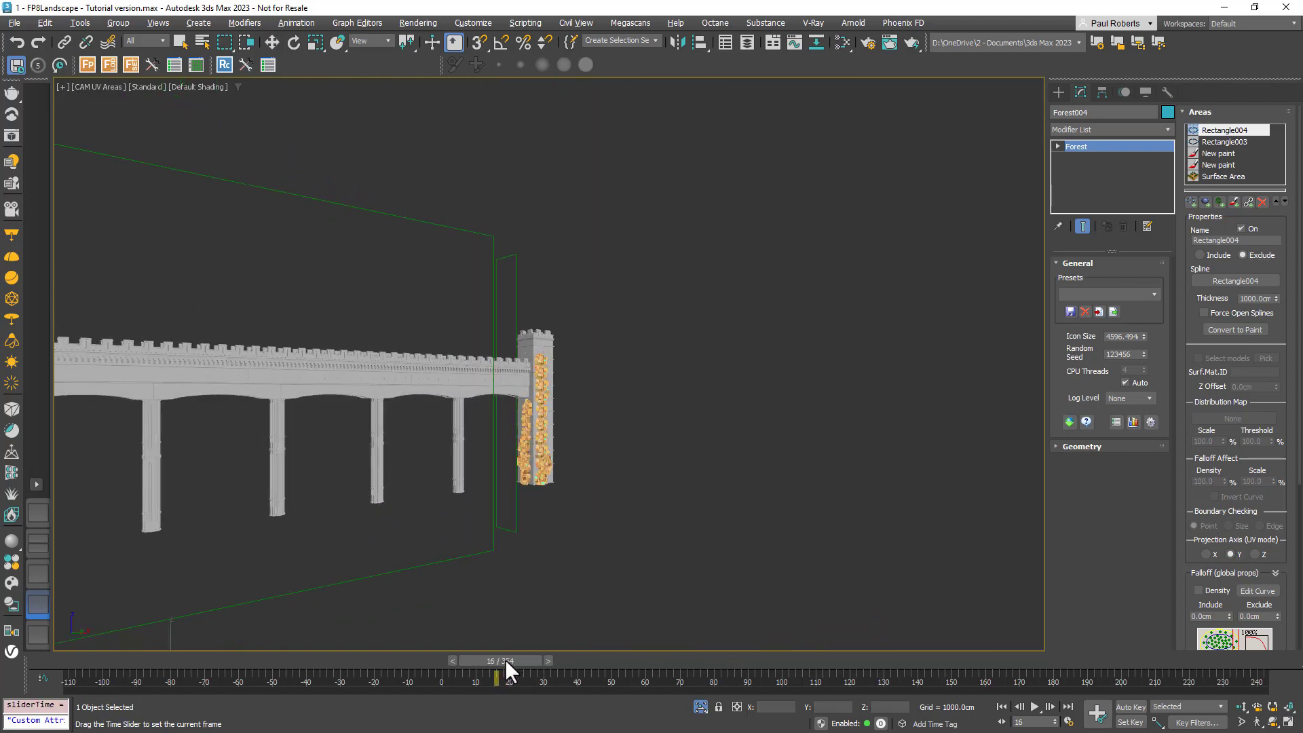